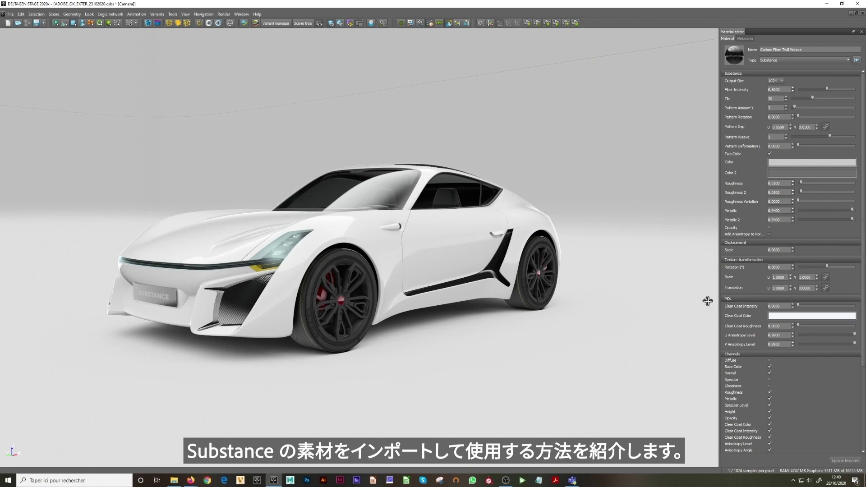
Orbit the white car around to a side profile view.
drag(707, 300, 15, 303)
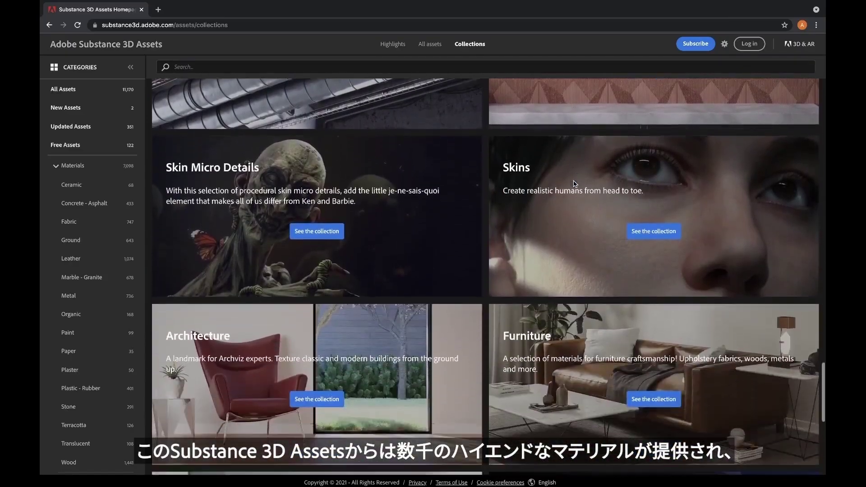
scroll(573, 183, down, 3)
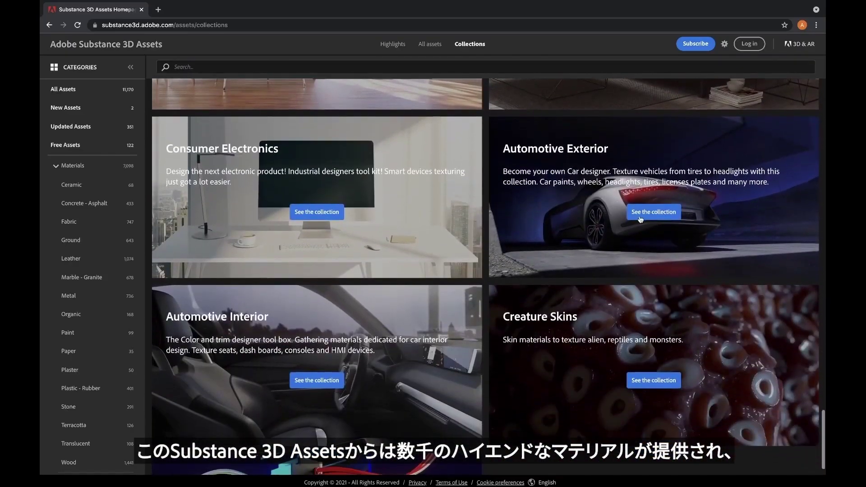
Open the Automotive Exterior material collection in Substance 3D Assets.
click(642, 217)
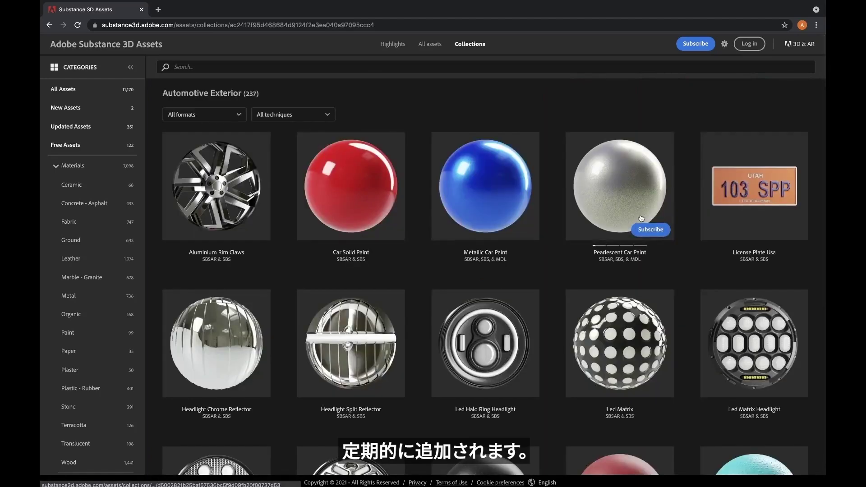
scroll(544, 278, down, 3)
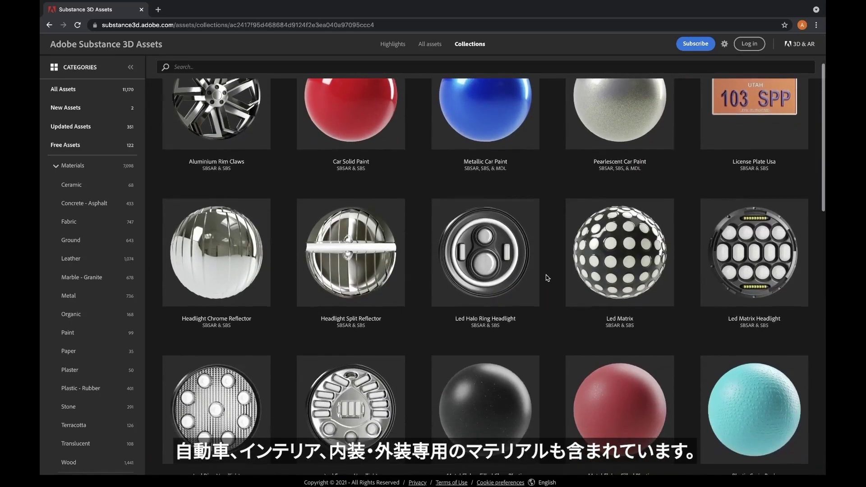
scroll(546, 277, down, 1)
scroll(545, 276, down, 3)
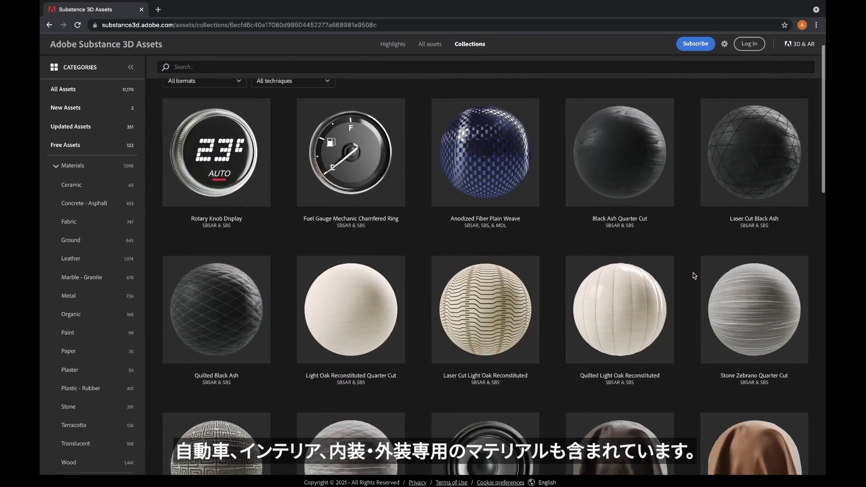
scroll(692, 276, down, 2)
scroll(693, 275, down, 1)
scroll(693, 275, down, 1)
scroll(692, 276, down, 2)
scroll(692, 276, down, 1)
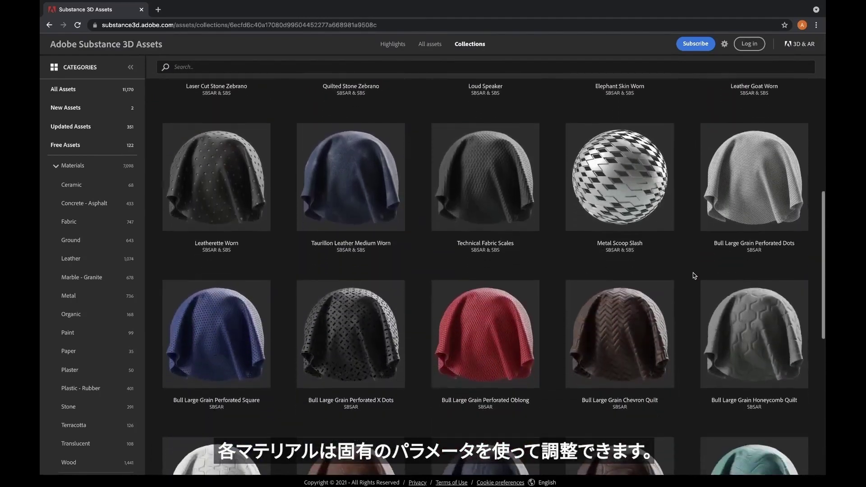
scroll(692, 275, down, 1)
scroll(693, 275, down, 2)
scroll(693, 275, down, 1)
scroll(693, 275, down, 2)
scroll(692, 275, down, 2)
scroll(692, 276, down, 2)
scroll(692, 276, down, 2)
scroll(692, 276, down, 2)
scroll(693, 275, down, 2)
scroll(693, 275, down, 2)
scroll(693, 276, down, 2)
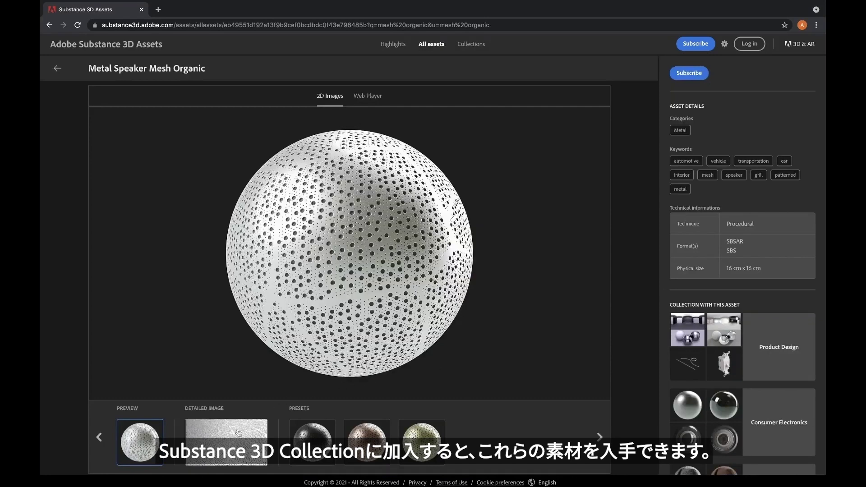
Preview the Metal Speaker Mesh Organic detailed image, then its dark metal, brass and pale gold presets.
click(223, 443)
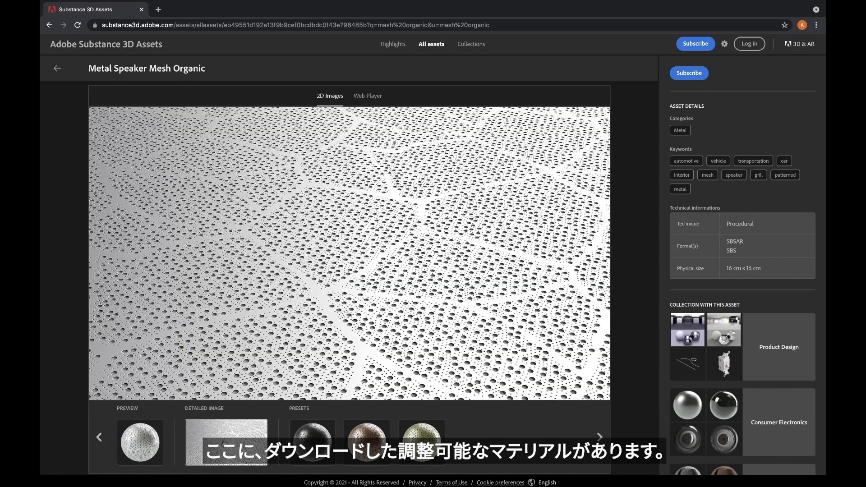
click(311, 443)
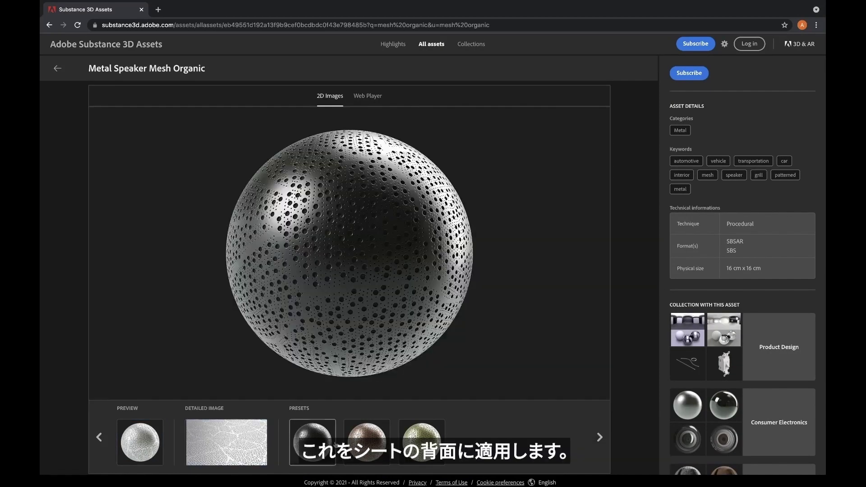
click(367, 443)
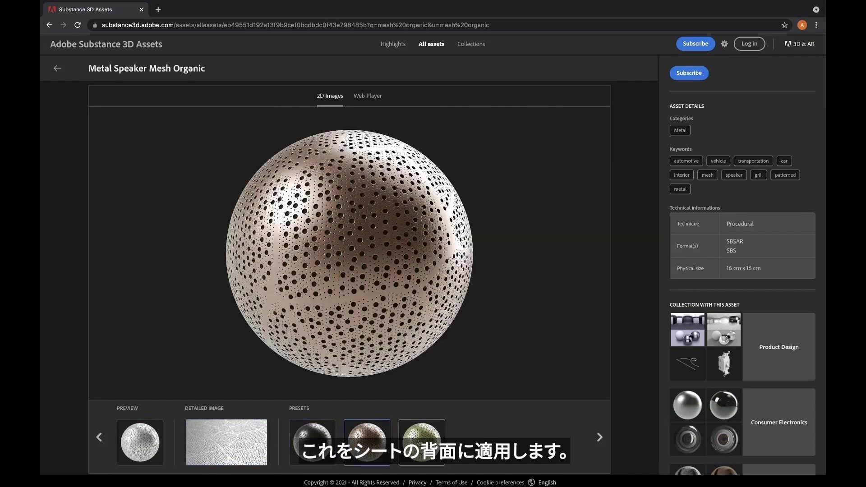
click(421, 443)
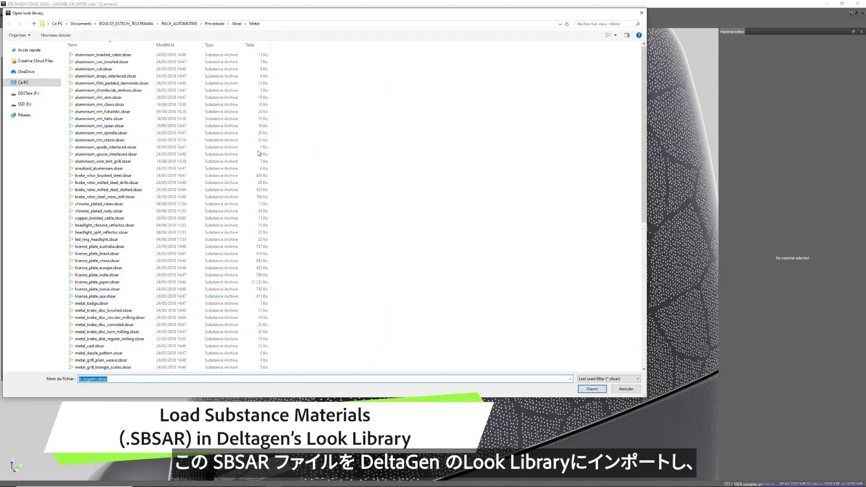
Import the Metal Speaker Mesh Organic .sbsar into the Look Library and select it.
click(597, 24)
double_click(115, 49)
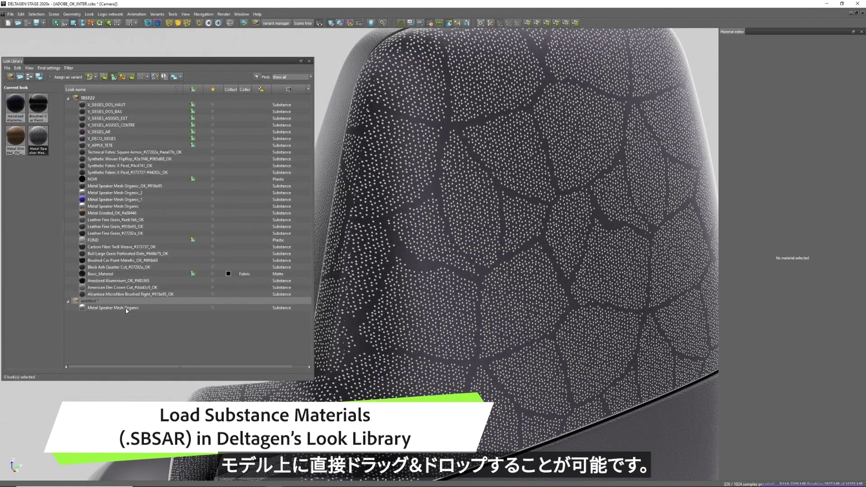
click(125, 308)
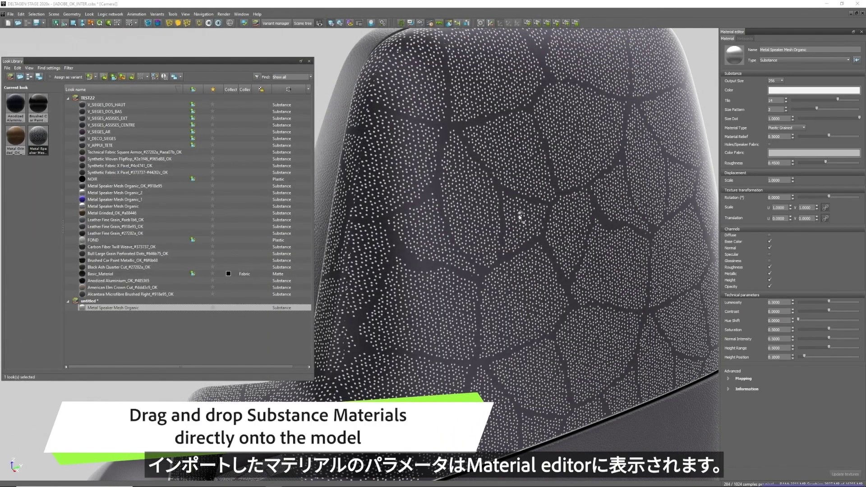
Apply Metal Speaker Mesh Organic to the seat back with a 512 texture output size.
drag(522, 206, 528, 199)
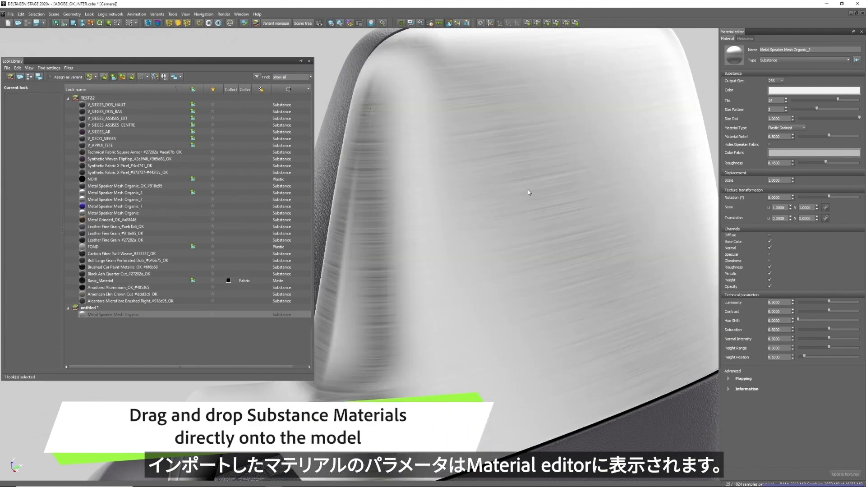
click(782, 81)
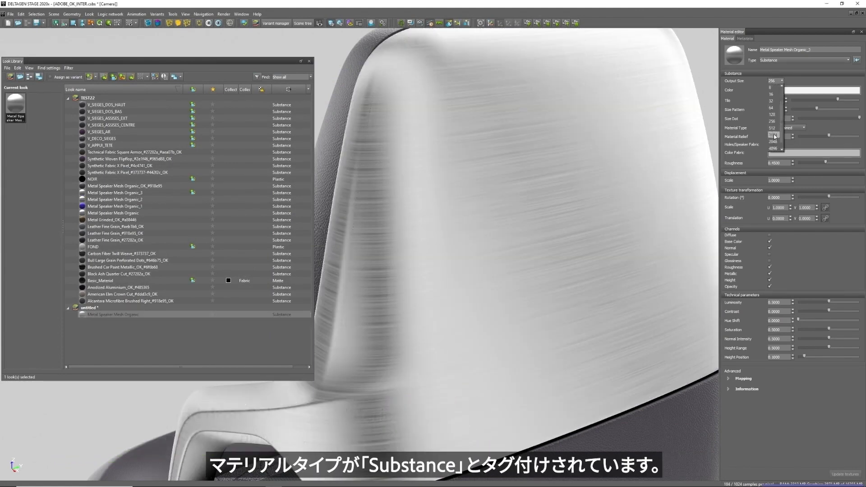
click(773, 129)
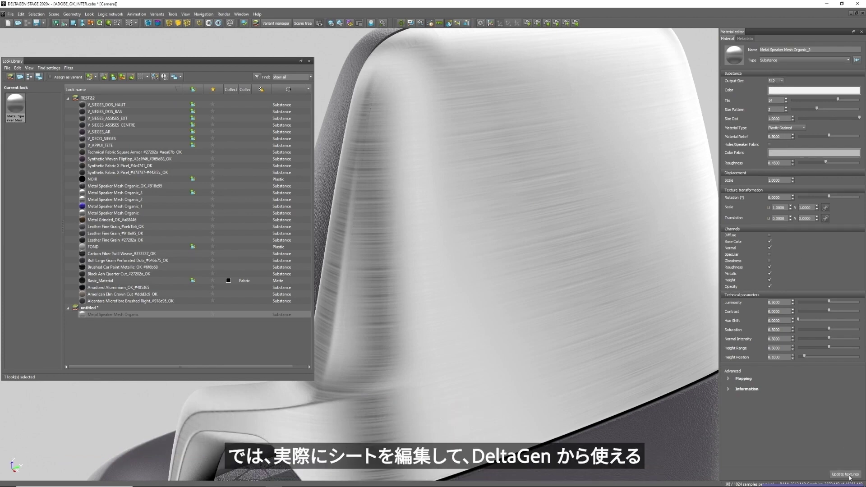
mouse_move(548, 285)
middle_down()
mouse_move(537, 310)
mouse_move(479, 304)
mouse_move(574, 304)
mouse_move(586, 290)
mouse_move(563, 287)
middle_up()
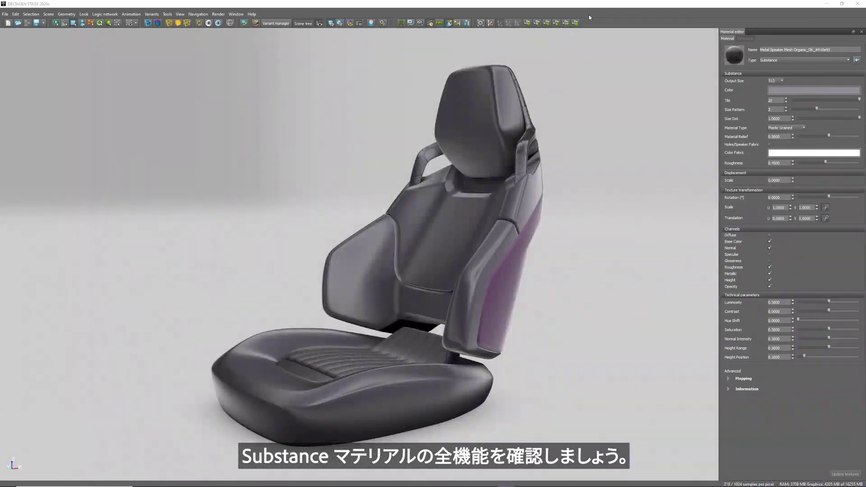
Orbit around the seat and frame the cushion, bringing up Taurillon Medium Topstitch Line.
mouse_move(702, 293)
middle_down()
mouse_move(581, 295)
mouse_move(480, 273)
mouse_move(495, 300)
mouse_move(11, 297)
middle_up()
mouse_move(384, 332)
middle_down()
mouse_move(338, 319)
mouse_move(291, 328)
mouse_move(227, 359)
middle_up()
scroll(228, 359, up, 2)
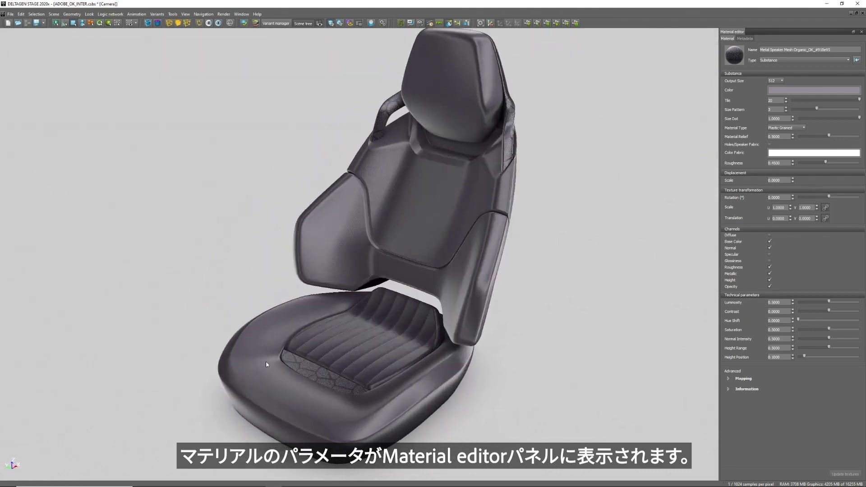
scroll(264, 354, up, 2)
scroll(271, 344, up, 3)
scroll(290, 359, up, 2)
scroll(314, 373, up, 2)
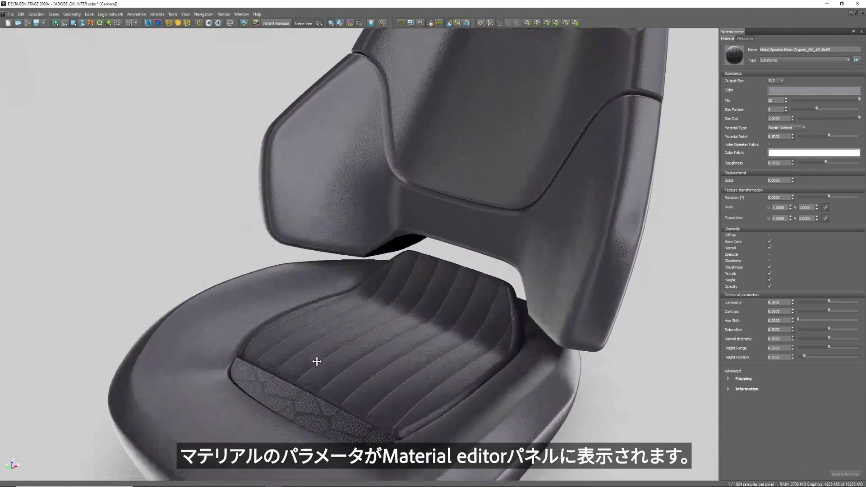
scroll(319, 358, up, 2)
scroll(328, 344, up, 2)
scroll(329, 367, up, 3)
mouse_move(324, 392)
middle_down()
mouse_move(308, 400)
mouse_move(315, 413)
mouse_move(328, 380)
middle_up()
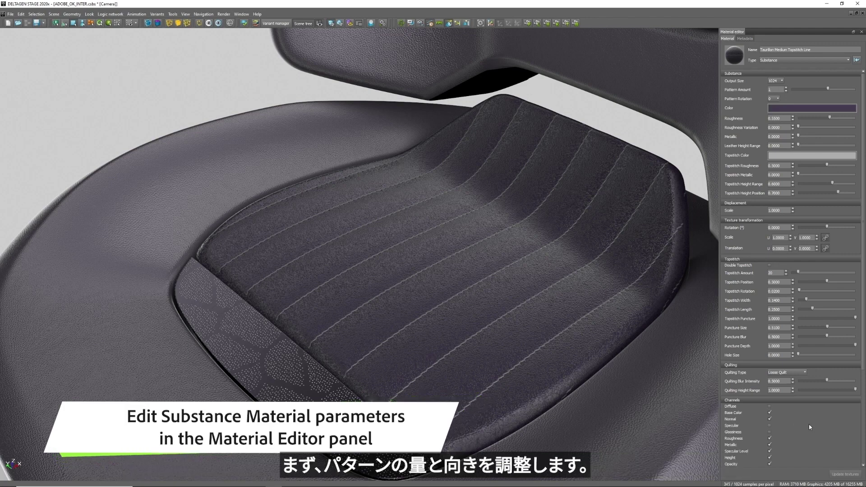
Reduce the cushion leather's Pattern Amount and check the cushion from the side.
drag(827, 88, 791, 88)
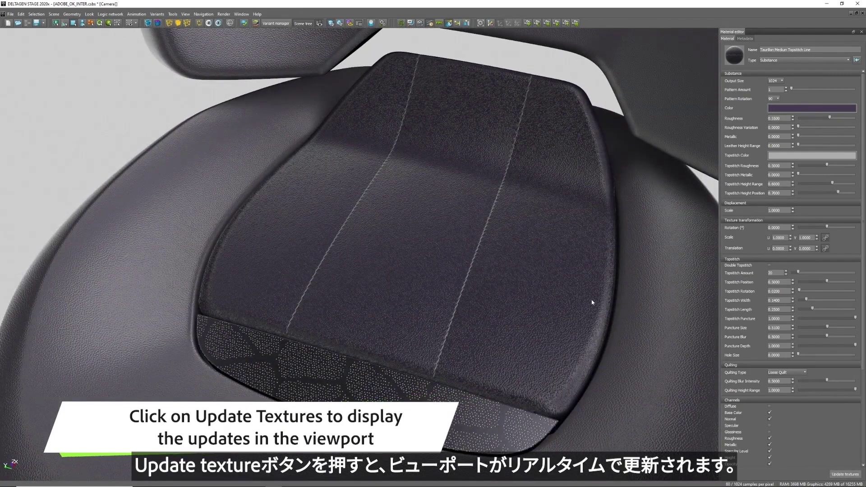
mouse_move(597, 371)
mouse_down()
mouse_move(572, 293)
mouse_move(414, 250)
mouse_up()
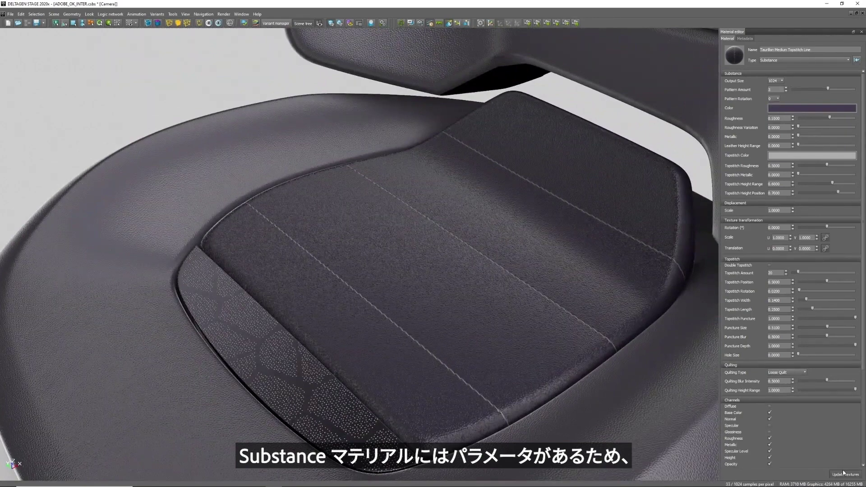
text(30)
Apply the topstitch amount, then try orange topstitch thread before settling on purple.
key(Return)
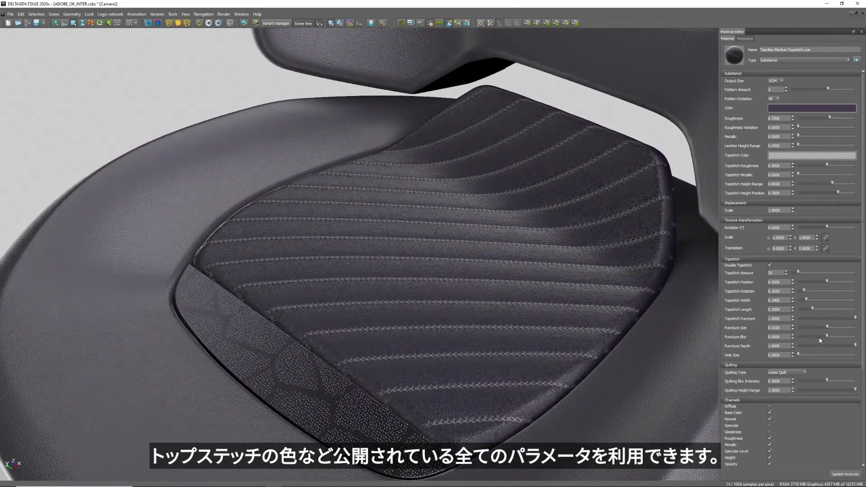
click(811, 155)
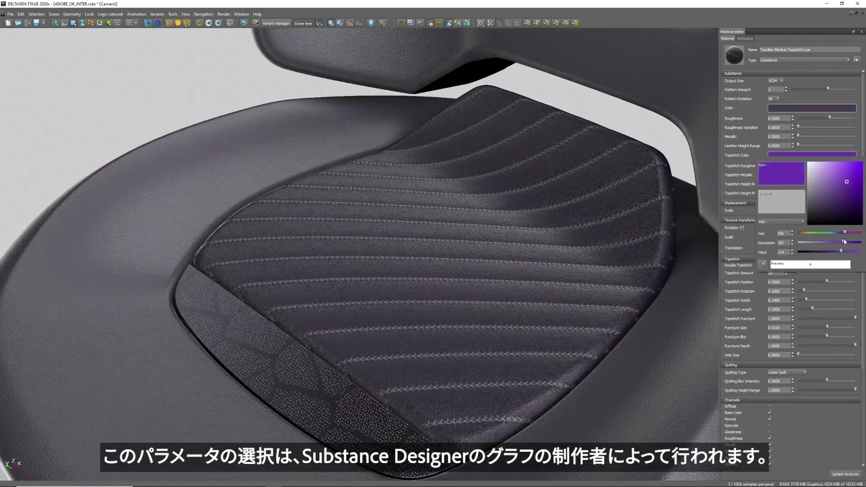
mouse_move(845, 232)
mouse_down()
mouse_move(806, 233)
mouse_move(862, 242)
mouse_up()
click(491, 286)
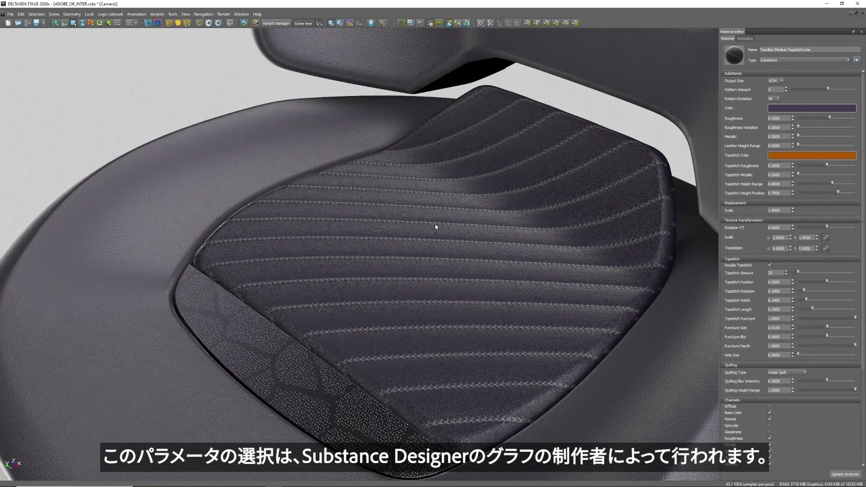
click(801, 155)
click(842, 229)
click(520, 302)
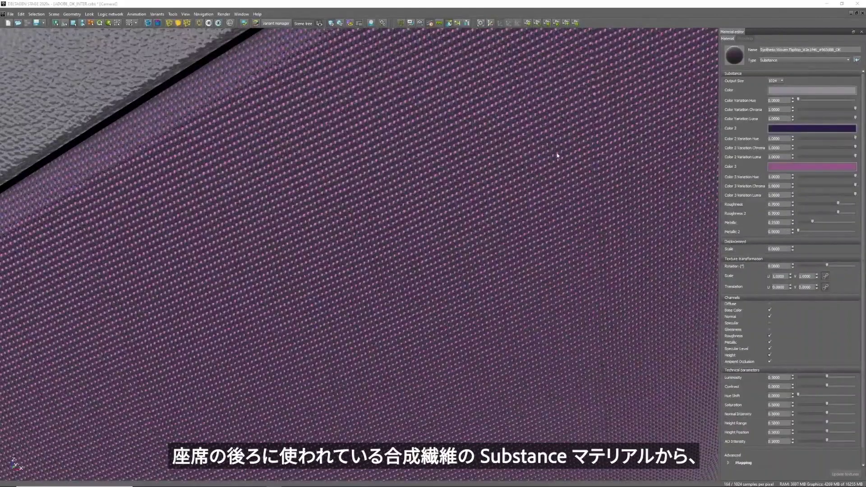
Set the seat-back fabric's Color 3 to cyan and Color 2 to black, after trying yellow.
click(812, 128)
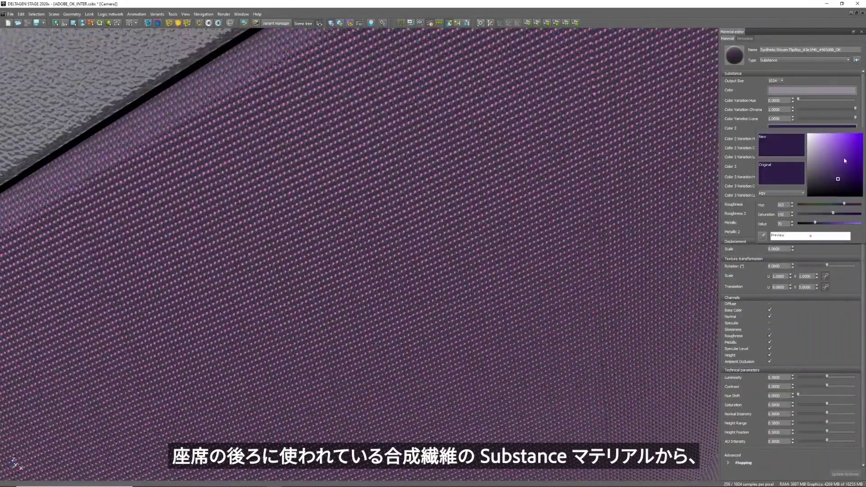
drag(843, 204, 808, 202)
click(808, 166)
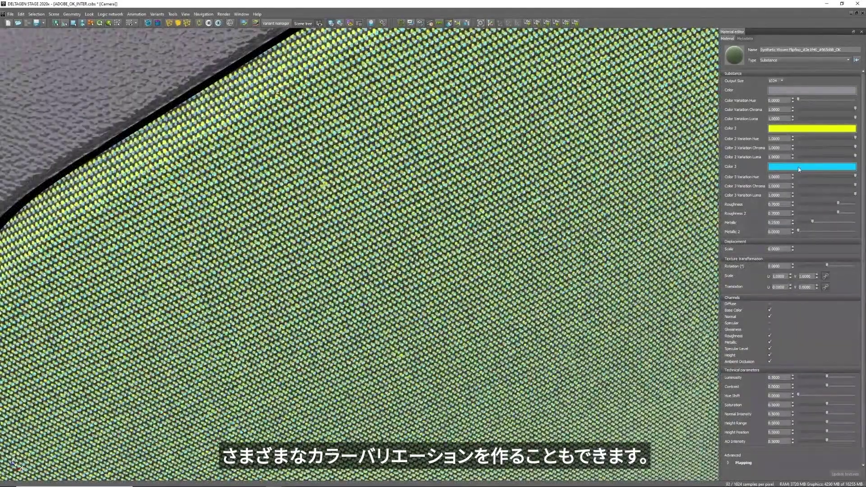
click(796, 131)
drag(815, 169, 807, 204)
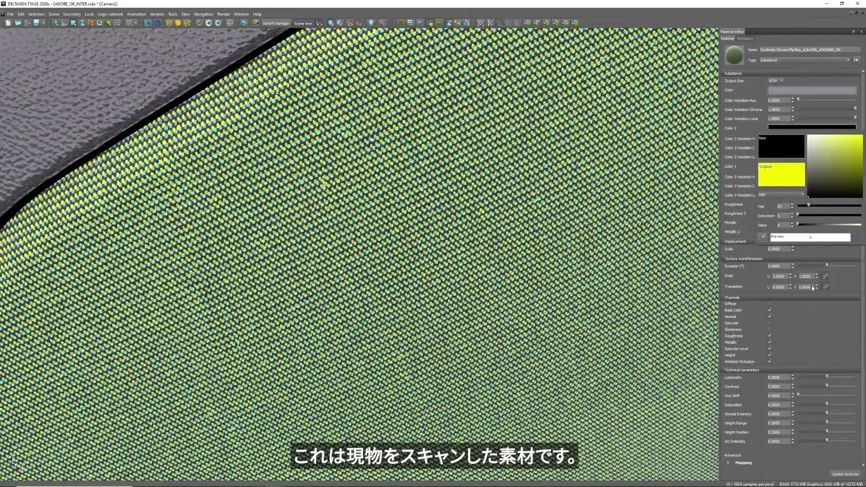
click(842, 464)
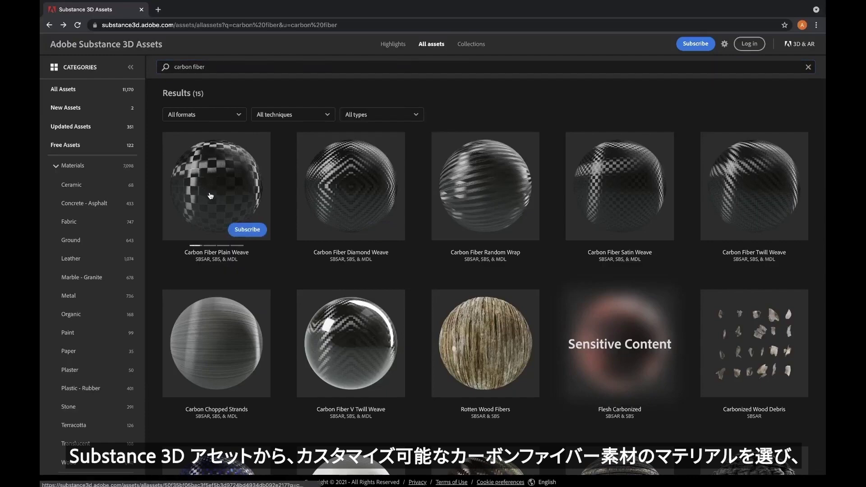
Open Carbon Fiber Plain Weave and preview its glossy and large-weave matte presets.
click(208, 195)
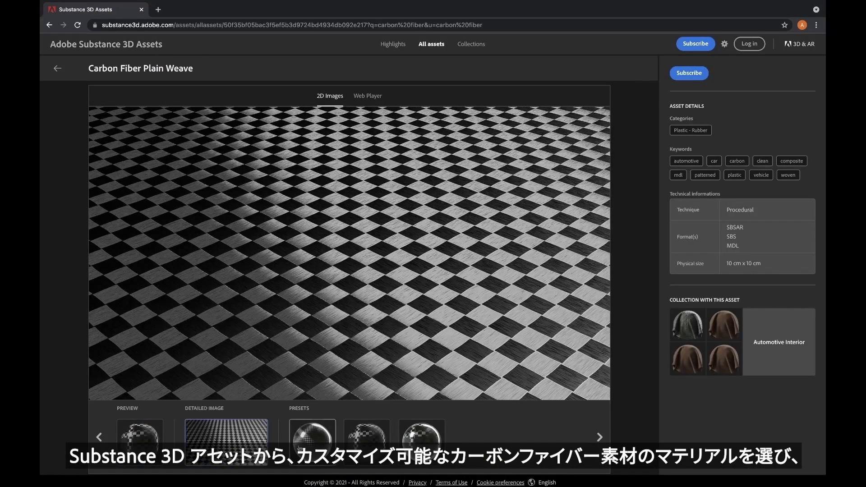
click(300, 448)
click(366, 440)
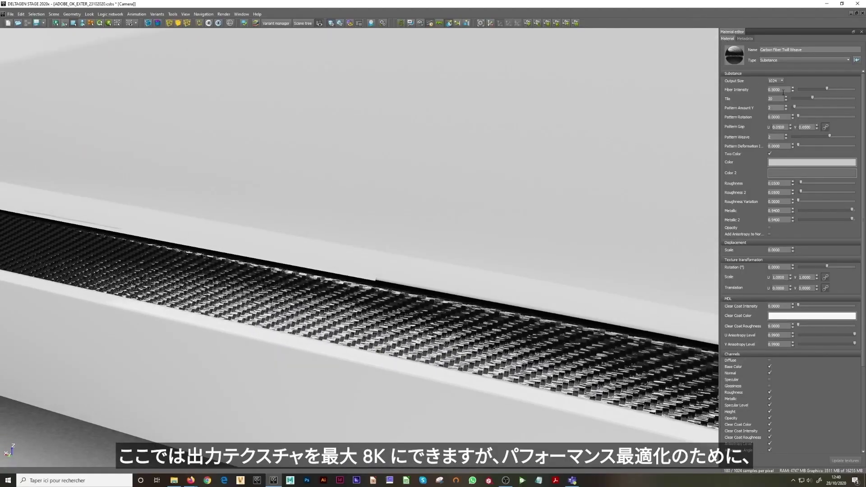
click(781, 81)
click(843, 463)
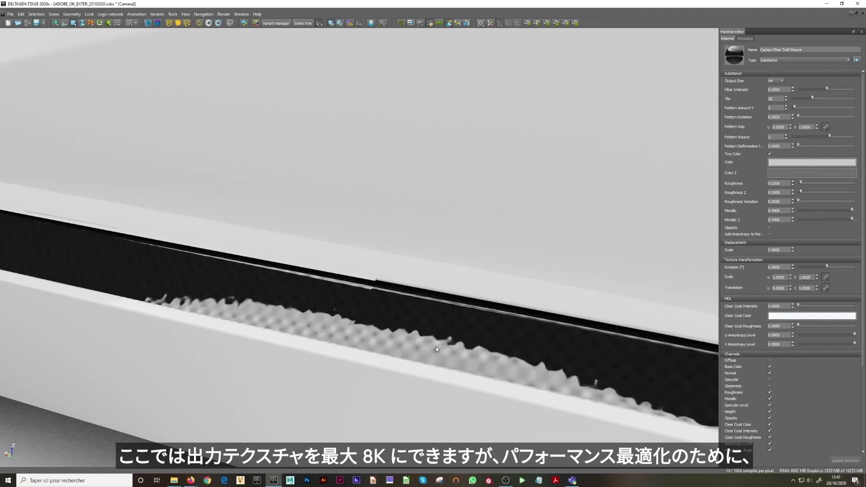
click(777, 83)
click(775, 121)
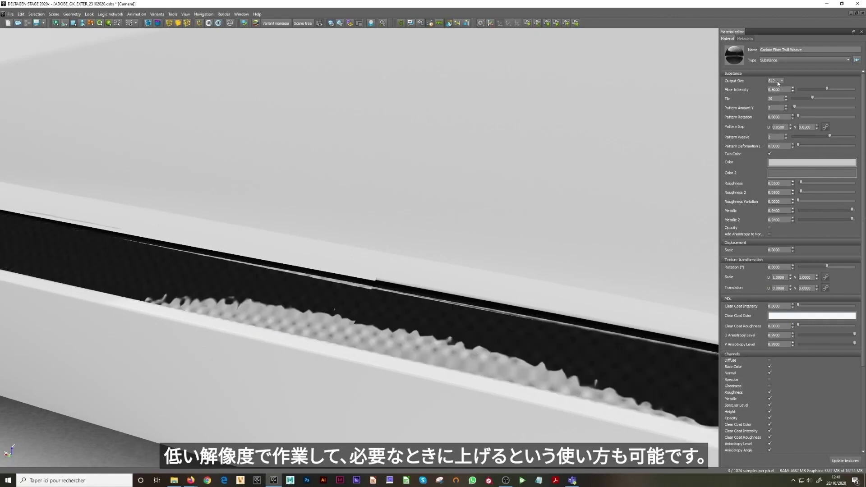
click(776, 82)
click(772, 148)
click(778, 81)
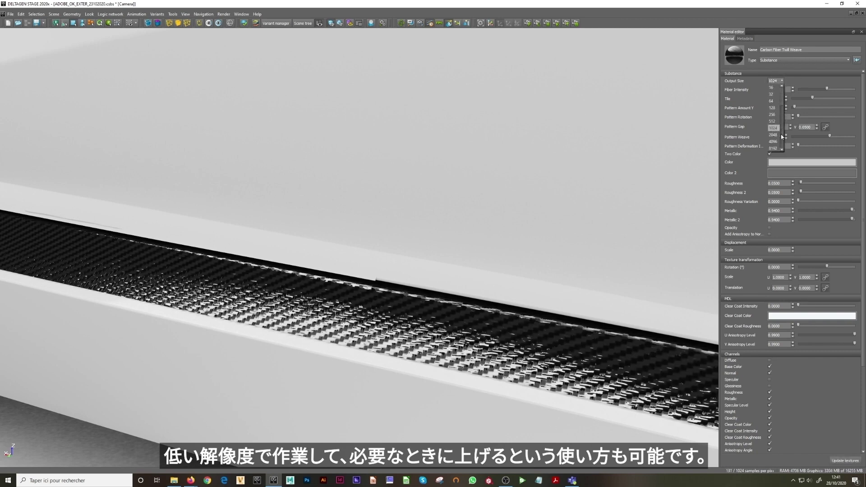
click(775, 128)
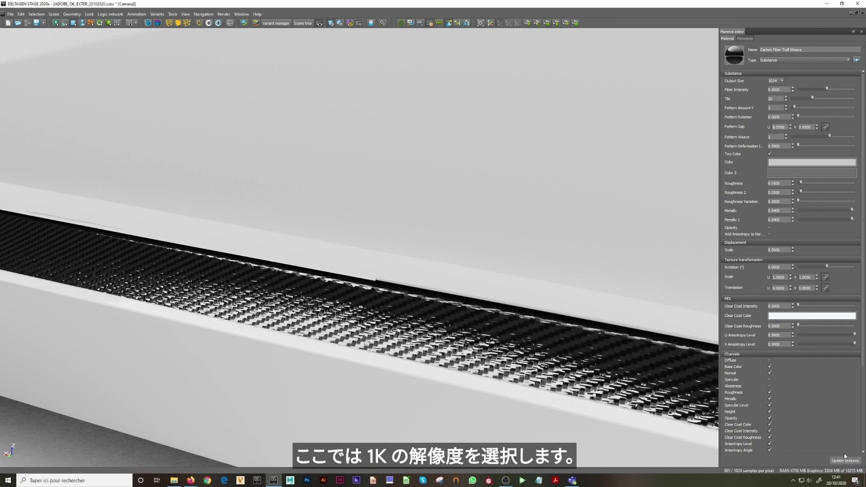
click(830, 460)
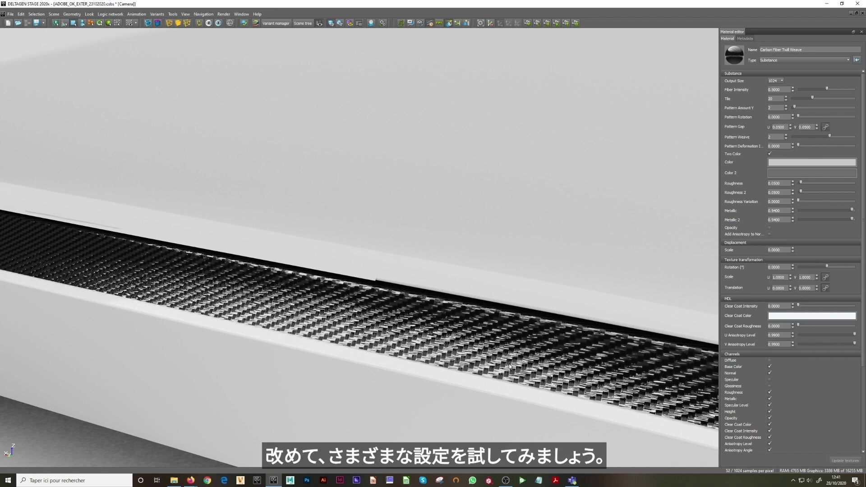
Set the carbon weave Tile to 8 and Pattern Amount Y to 1, regenerating the texture.
double_click(775, 98)
text(8)
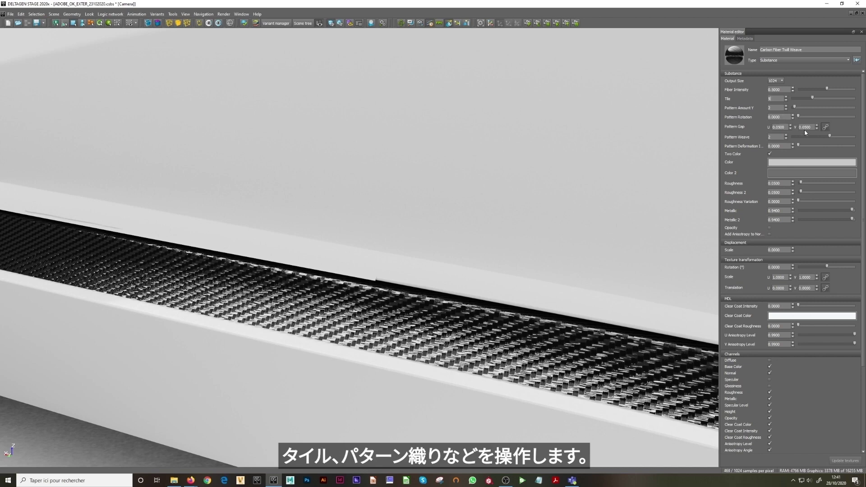
key(Return)
click(847, 461)
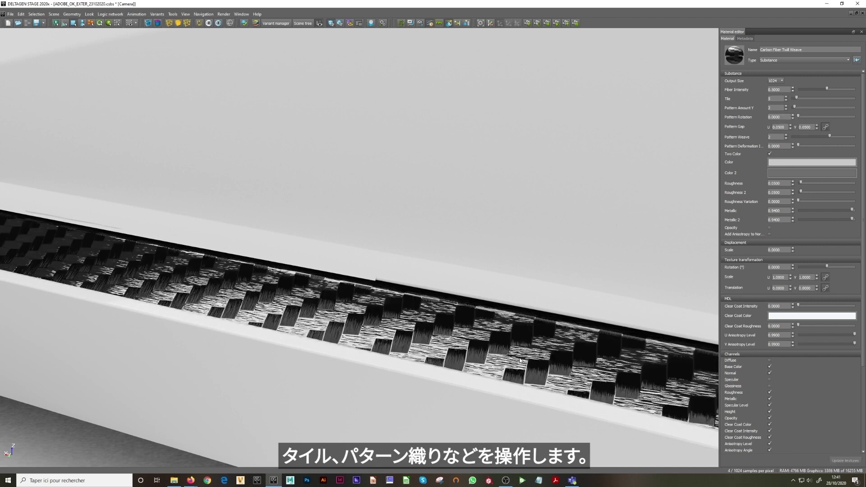
double_click(775, 108)
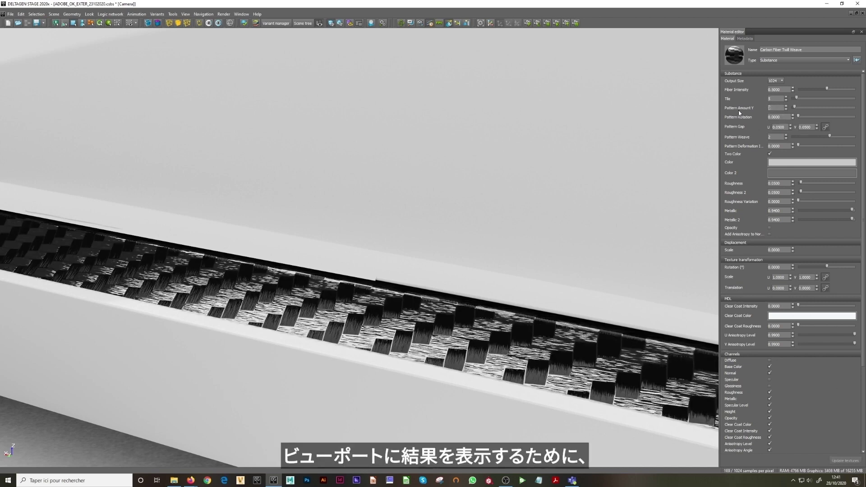
text(1)
key(Return)
double_click(775, 137)
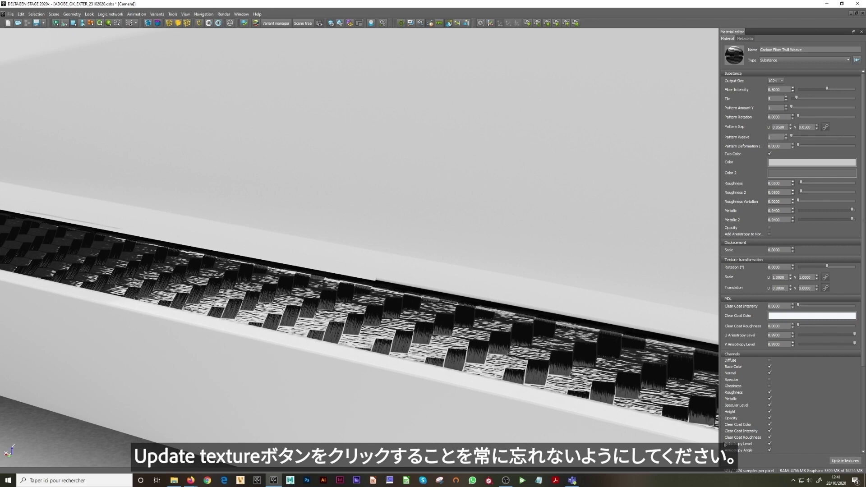
click(845, 460)
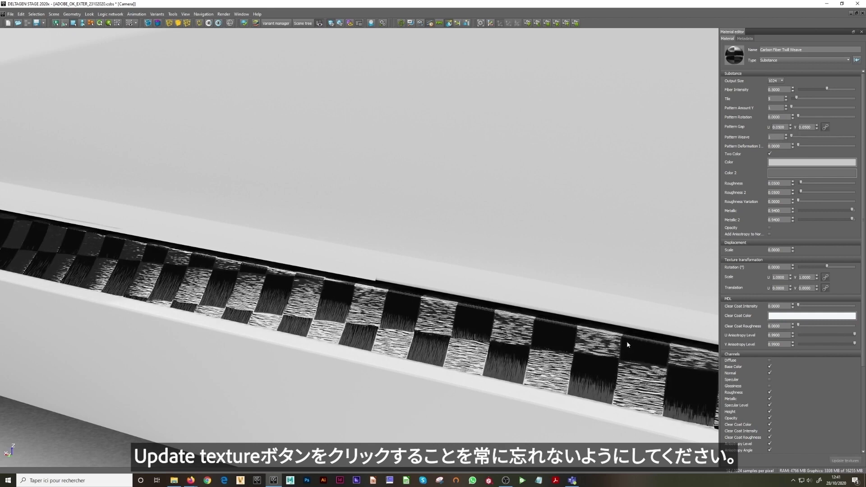
Make the main weave colour red and regenerate the texture in red and black.
click(791, 165)
text(255)
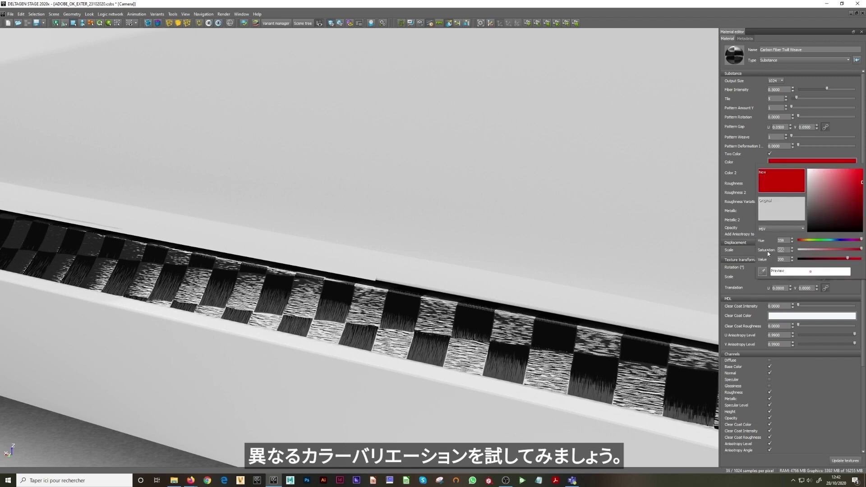
click(813, 151)
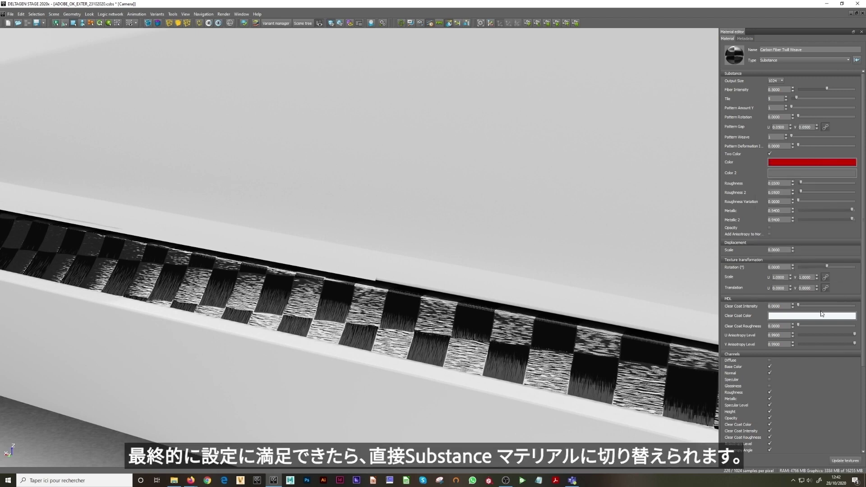
click(837, 460)
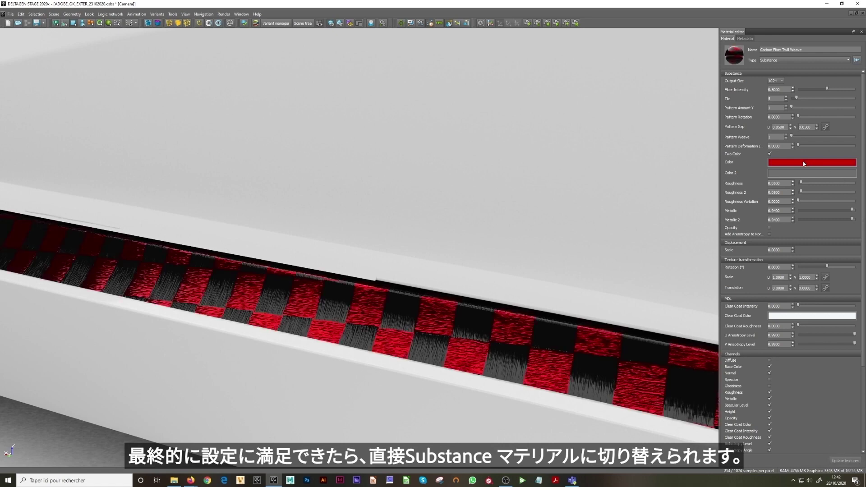
Reset the weave pattern sliders and set Tile to 20 for a finer twill weave.
click(780, 138)
click(844, 461)
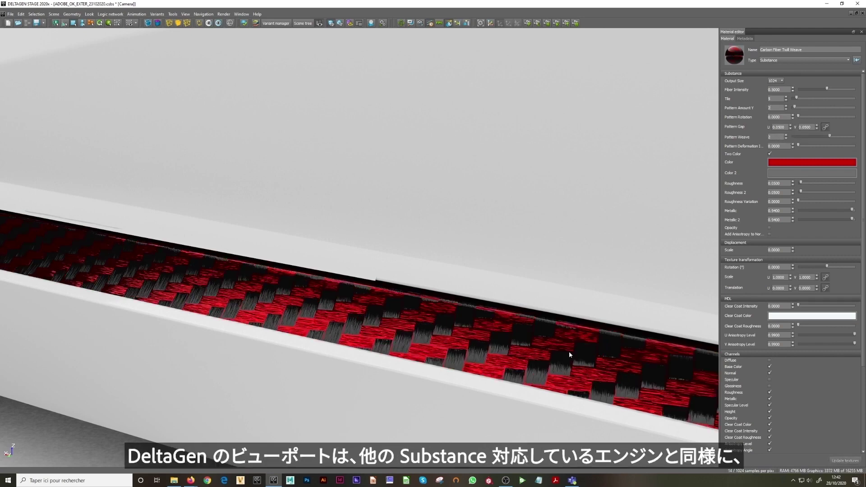
double_click(773, 100)
text(20)
key(Return)
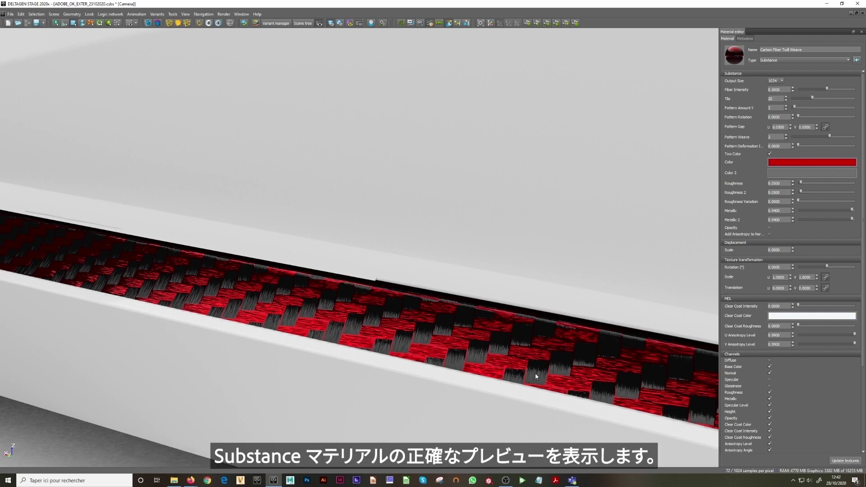
click(810, 164)
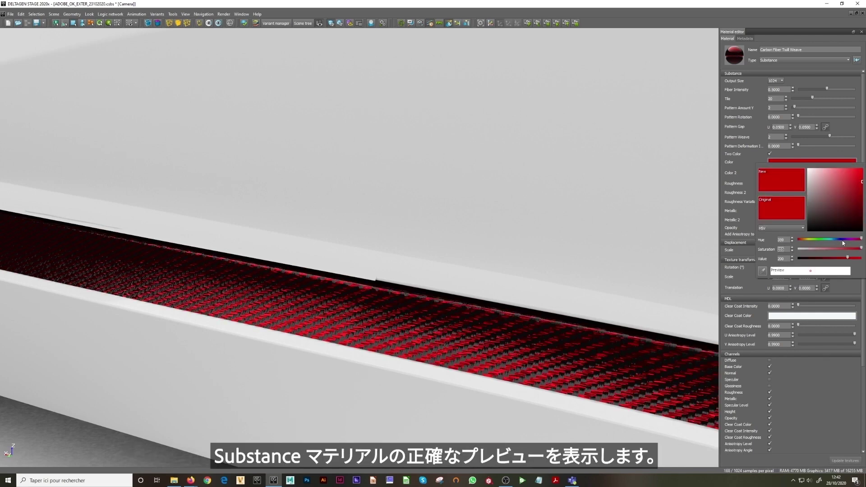